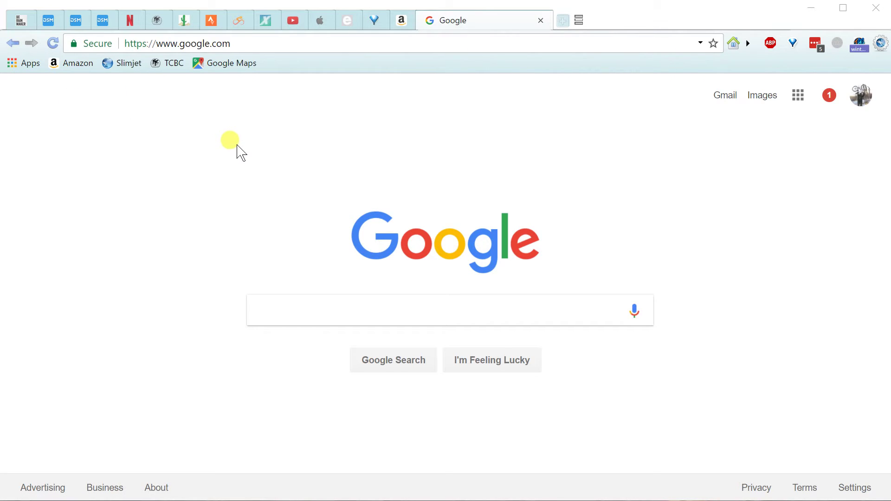
# Load ridewithgps.com in the current Slimjet tab in place of Google.
pyautogui.click(258, 42)
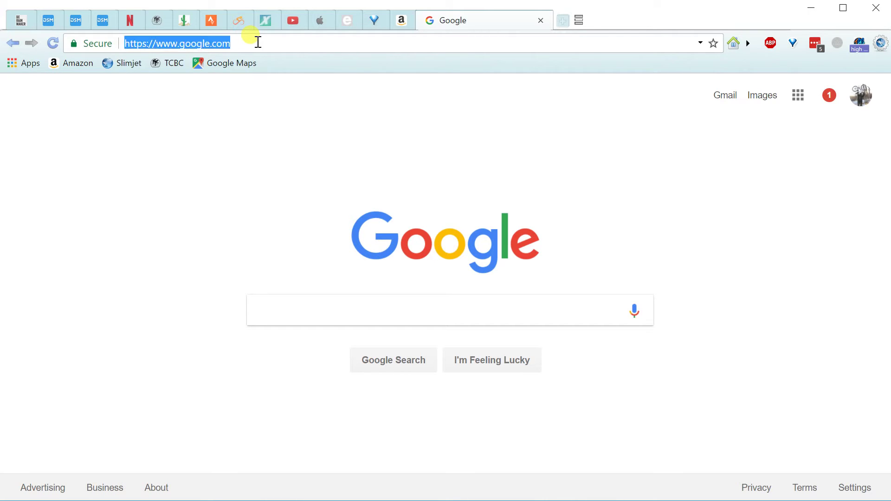
pyautogui.write('ridewith')
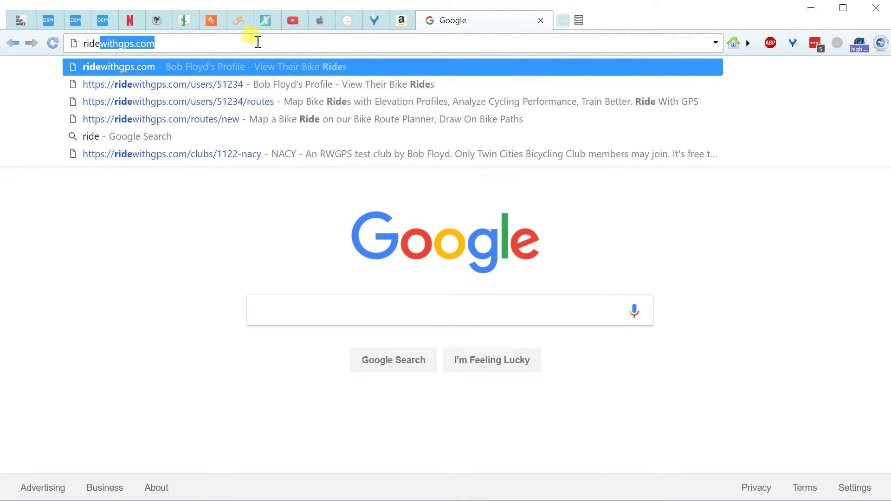
pyautogui.write('gps.c')
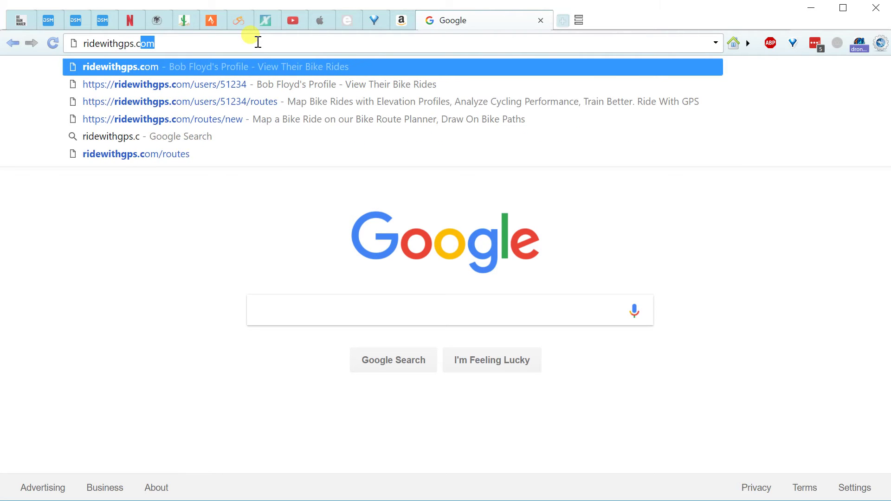
pyautogui.write('om')
pyautogui.press('Return')
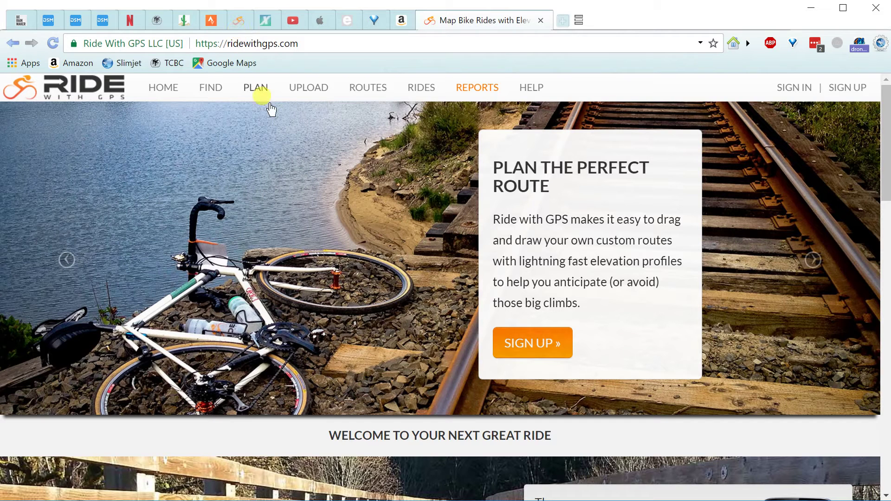
# Open the Ride with GPS sign-up form and enter the display name.
pyautogui.click(841, 90)
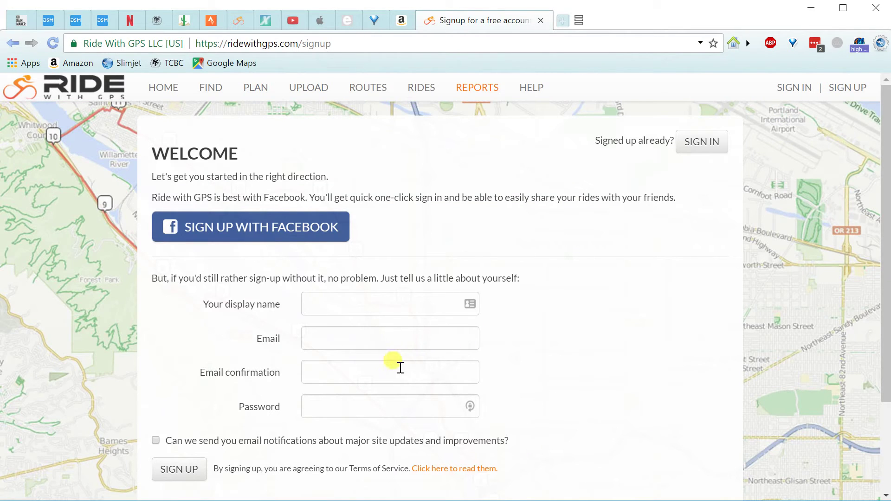
pyautogui.click(385, 307)
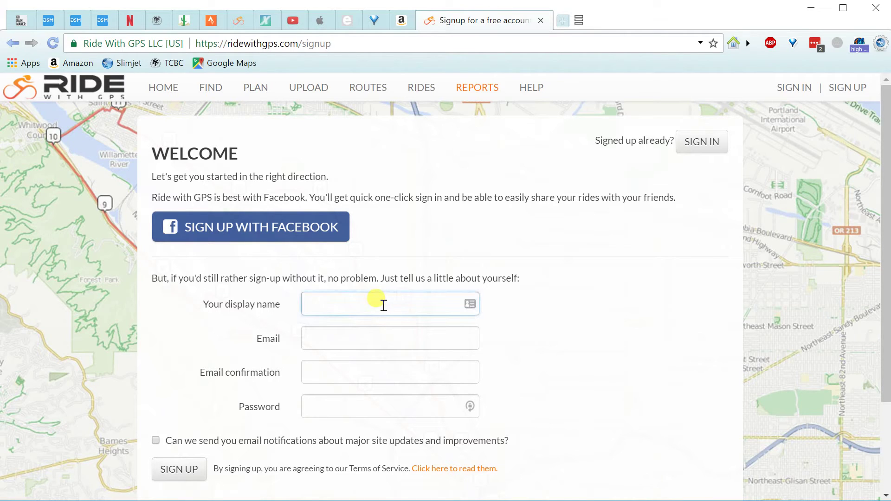
pyautogui.write('Bob')
# Enter the account e-mail address and start filling the e-mail confirmation field.
pyautogui.press('Tab')
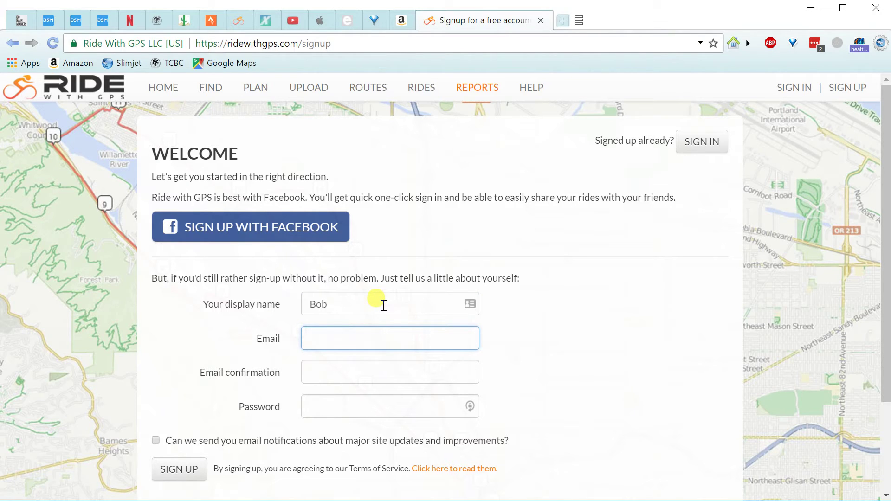
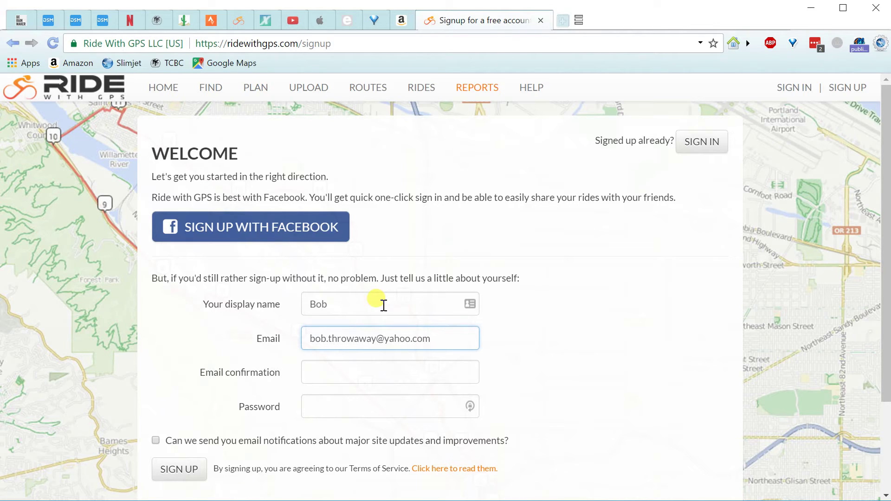
pyautogui.press('Tab')
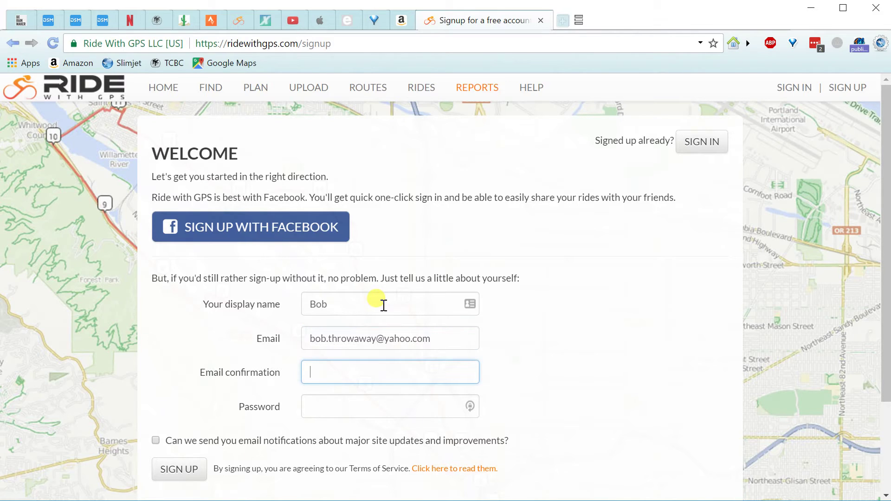
pyautogui.write('tossit')
# Replace the wrong e-mail confirmation with the copied e-mail address.
pyautogui.moveTo(442, 338); pyautogui.dragTo(290, 342)
pyautogui.hotkey('ctrl', 'c')
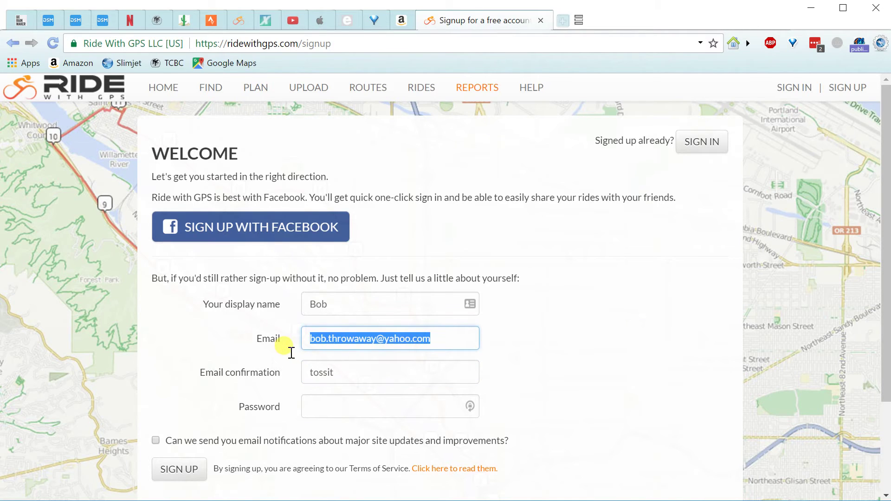
pyautogui.moveTo(354, 373); pyautogui.dragTo(292, 368)
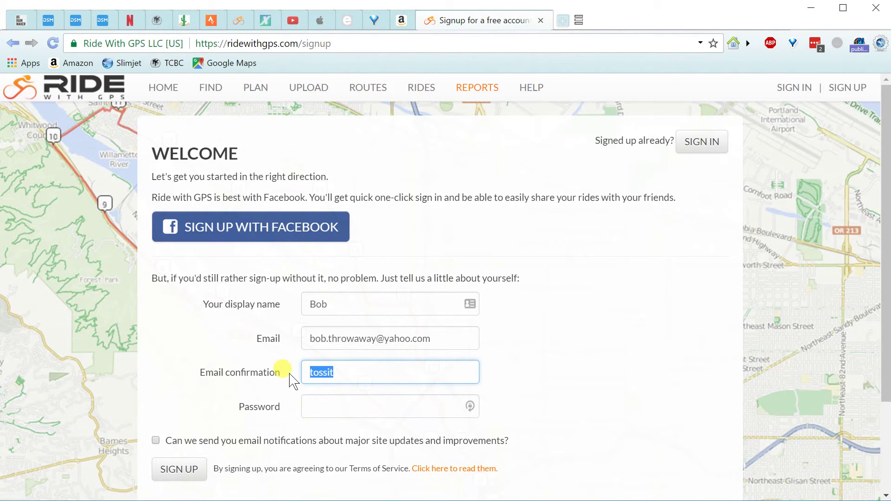
pyautogui.hotkey('ctrl', 'v')
# Enter the account password and submit the sign-up form.
pyautogui.click(339, 405)
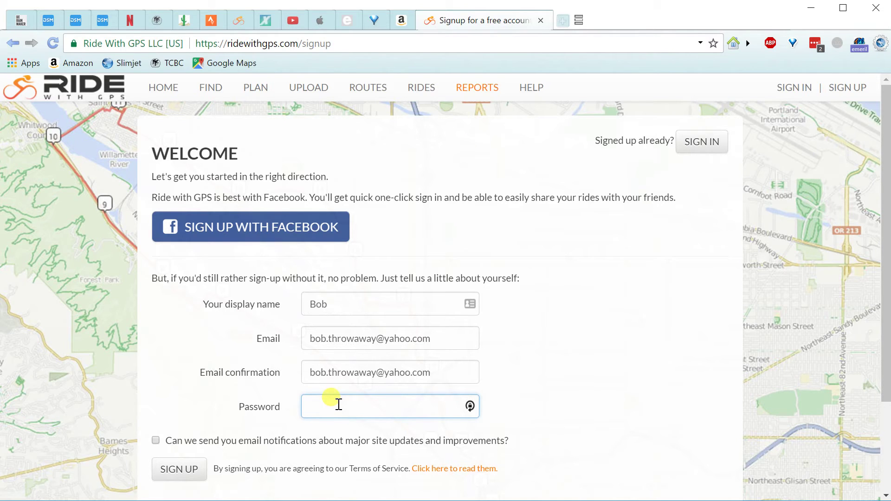
pyautogui.write('••••••••')
pyautogui.click(173, 473)
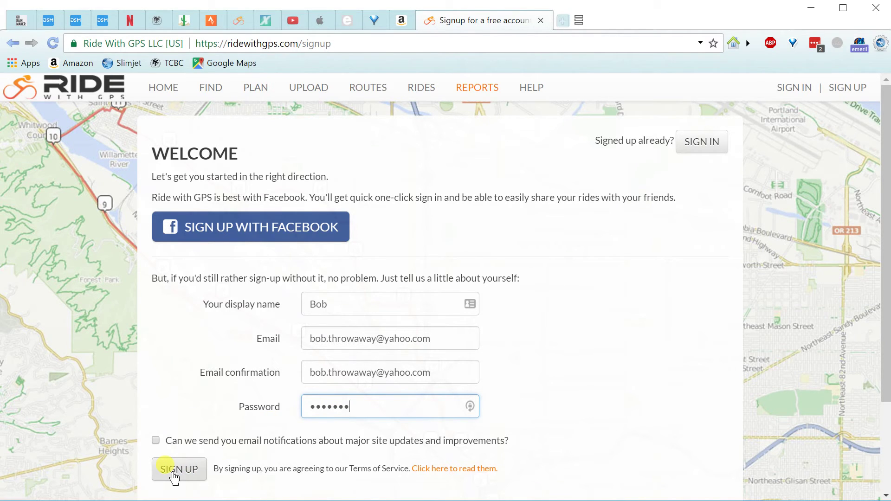
pyautogui.click(174, 474)
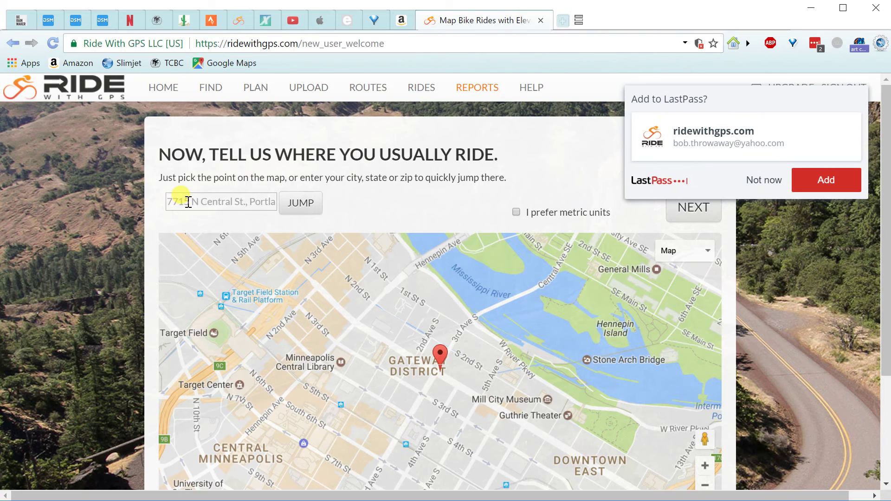
# Dismiss the LastPass password-saving prompt and select the riding location box.
pyautogui.click(771, 180)
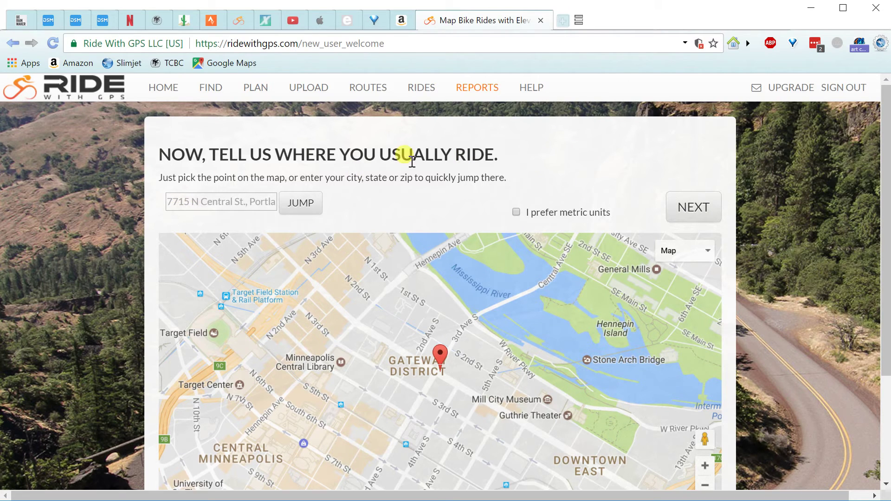
pyautogui.click(207, 199)
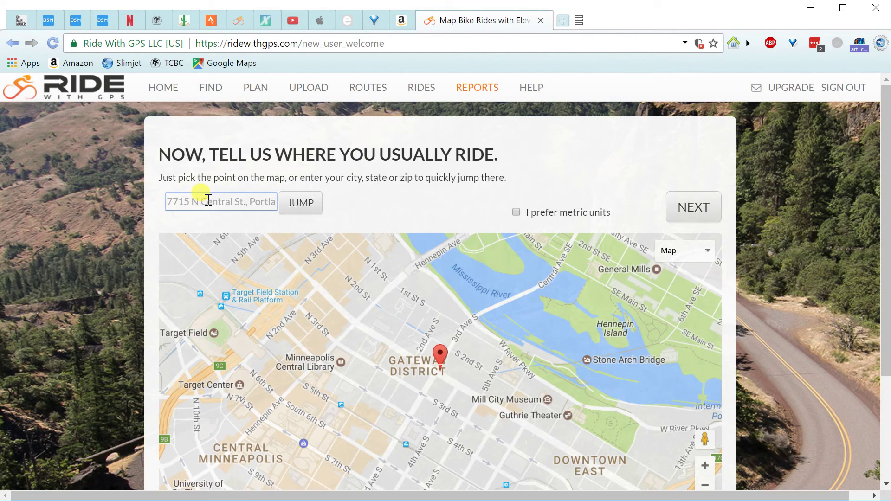
# Set the usual riding location to 'stillwater, mn', centre the map there, and continue.
pyautogui.write('stillwa')
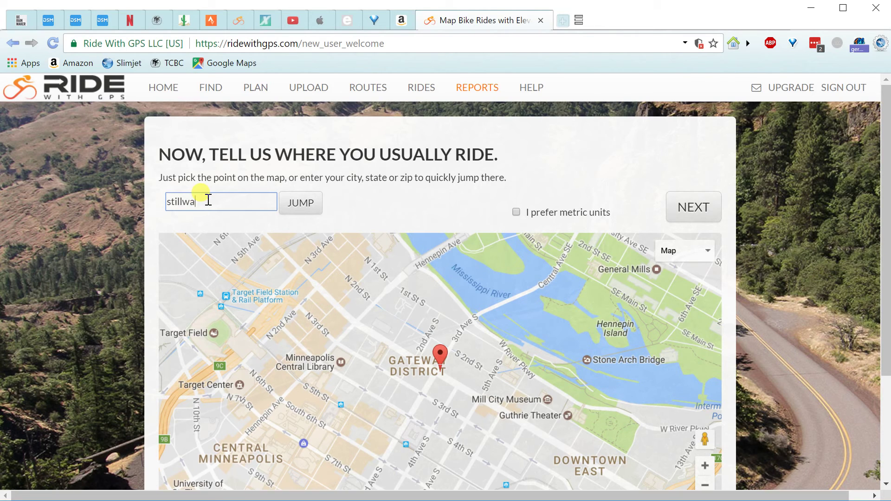
pyautogui.write('ter mn')
pyautogui.click(208, 201)
pyautogui.write(',')
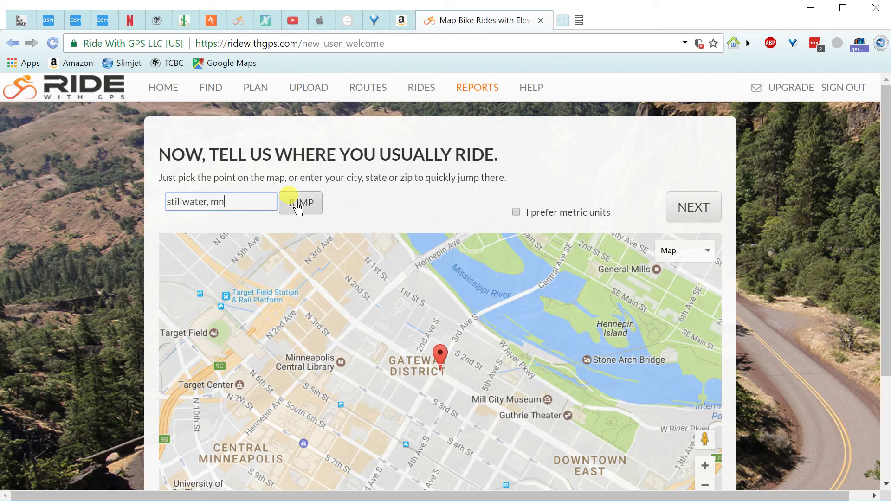
pyautogui.click(297, 207)
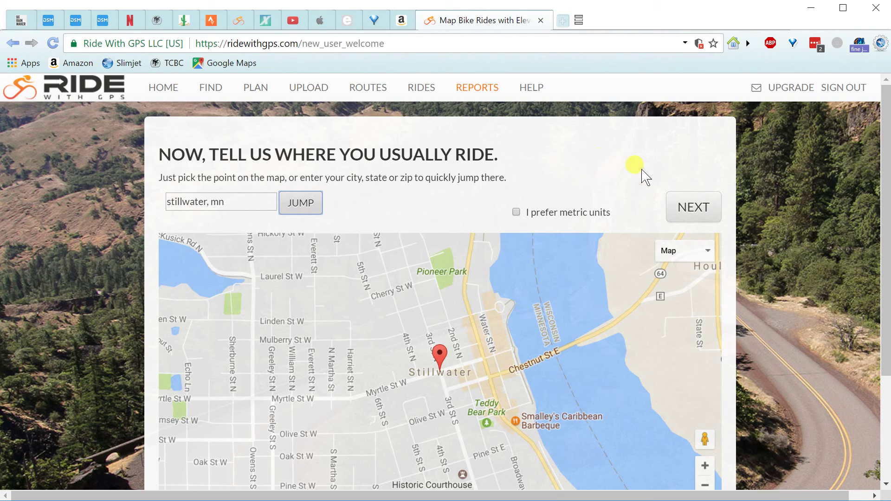
pyautogui.click(693, 209)
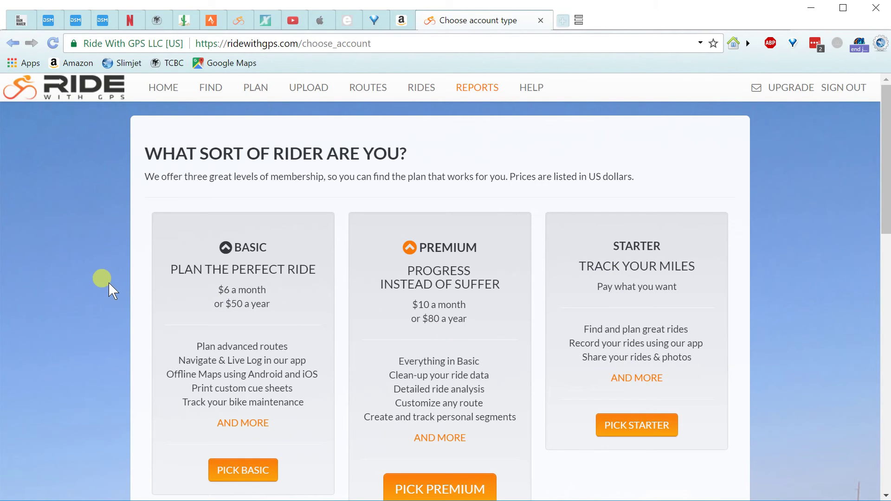
pyautogui.scroll(-3, 109, 282)
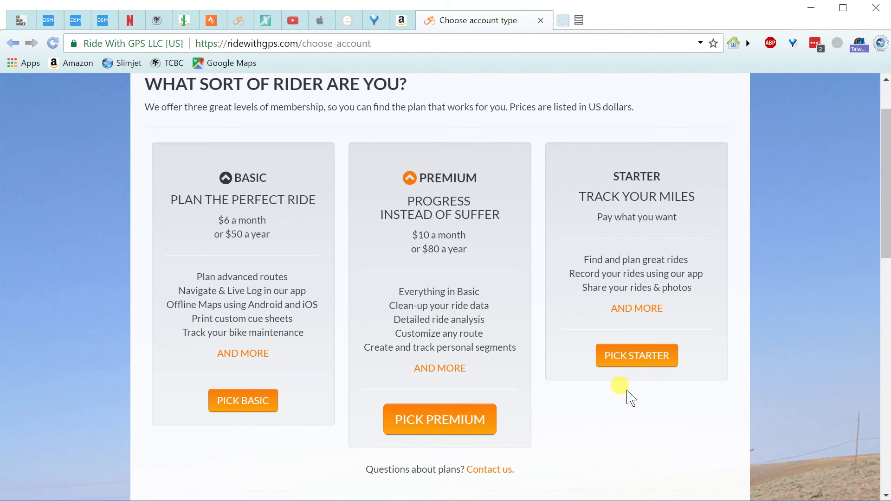
pyautogui.scroll(-3, 628, 395)
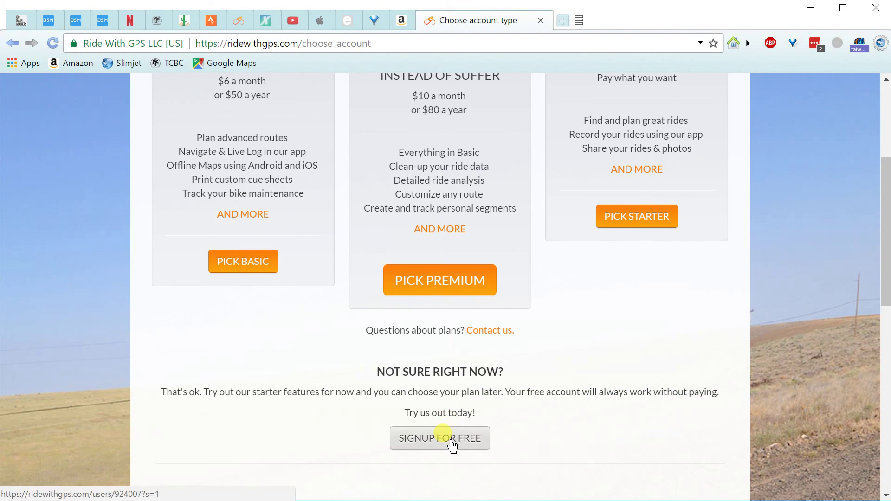
pyautogui.scroll(3, 598, 339)
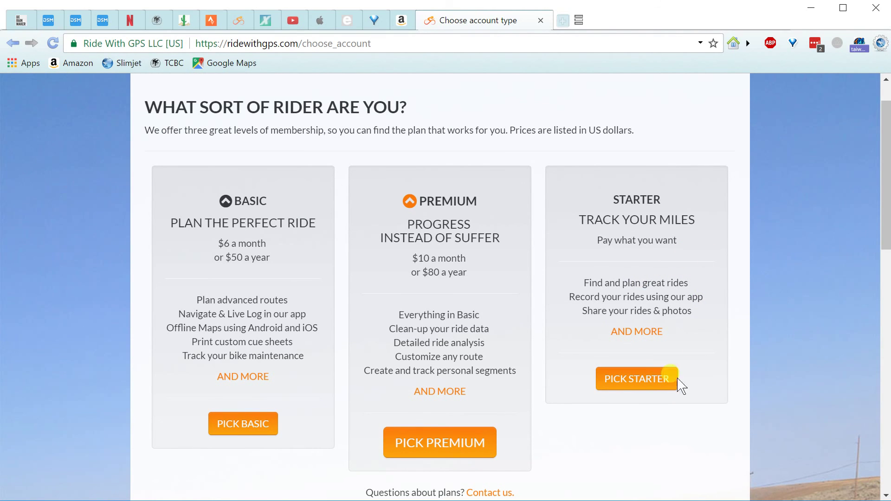
pyautogui.scroll(-1, 641, 423)
pyautogui.scroll(1, 644, 427)
# Choose the Starter plan and sign up with a $0 contribution.
pyautogui.click(639, 383)
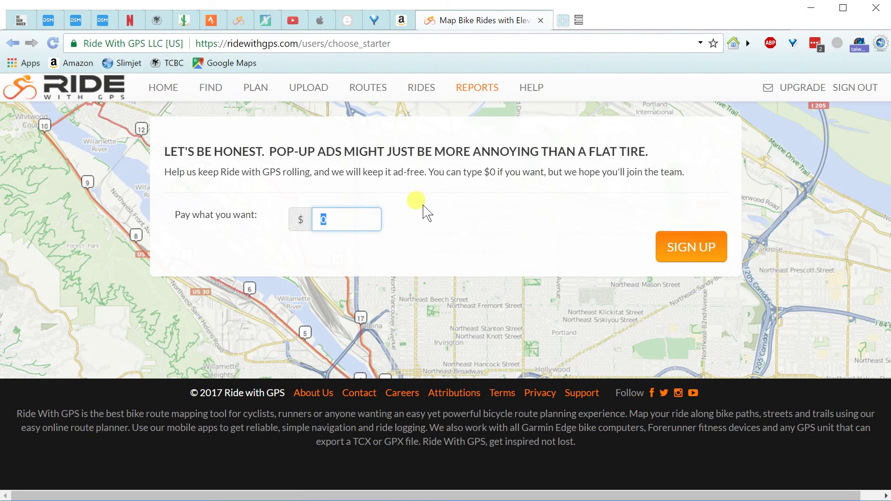
pyautogui.click(690, 247)
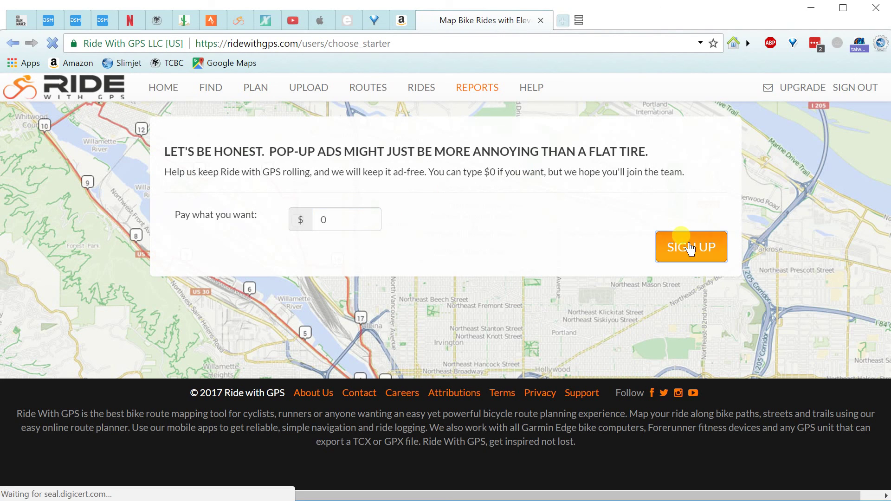